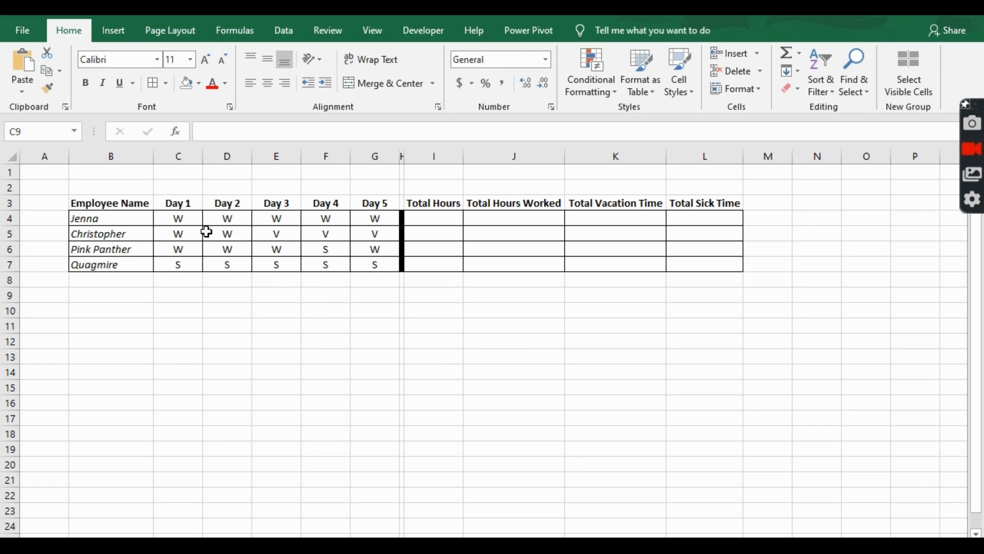
Step: Apply conditional formatting to C4:G7 highlighting cells equal to W with Green Fill with Dark Green Text
{"action": "left_click_drag", "start_coordinate": [180, 218], "coordinate": [380, 270]}
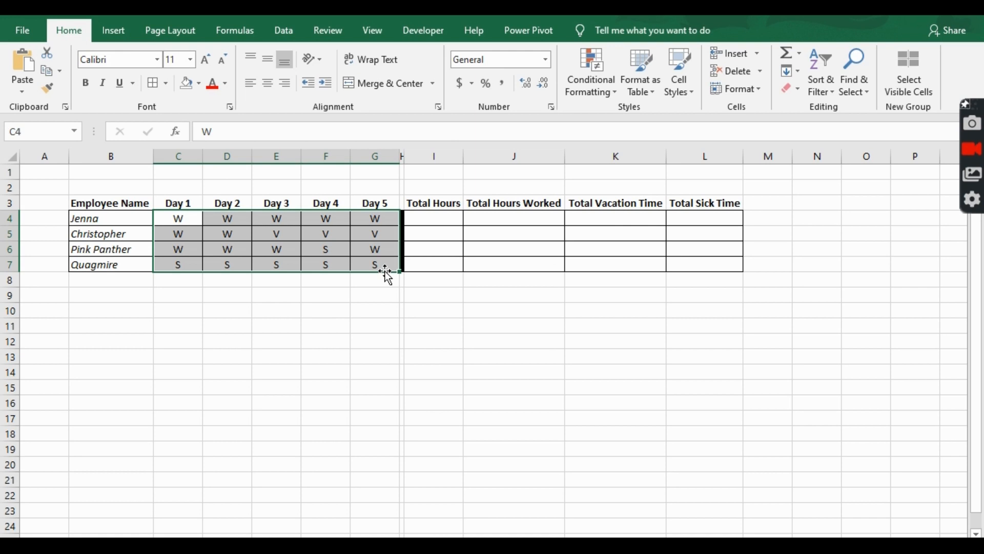
{"action": "left_click", "coordinate": [588, 92]}
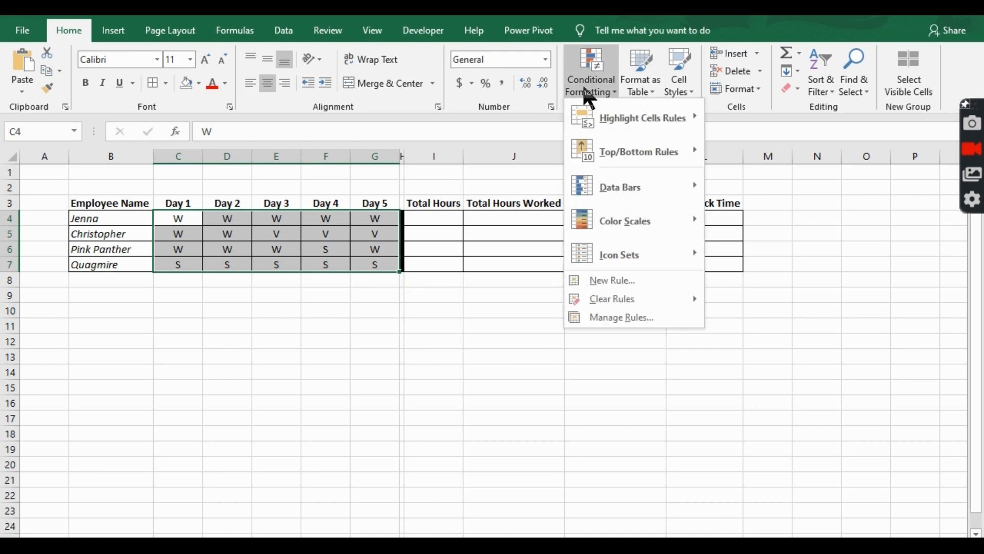
{"action": "mouse_move", "coordinate": [607, 119]}
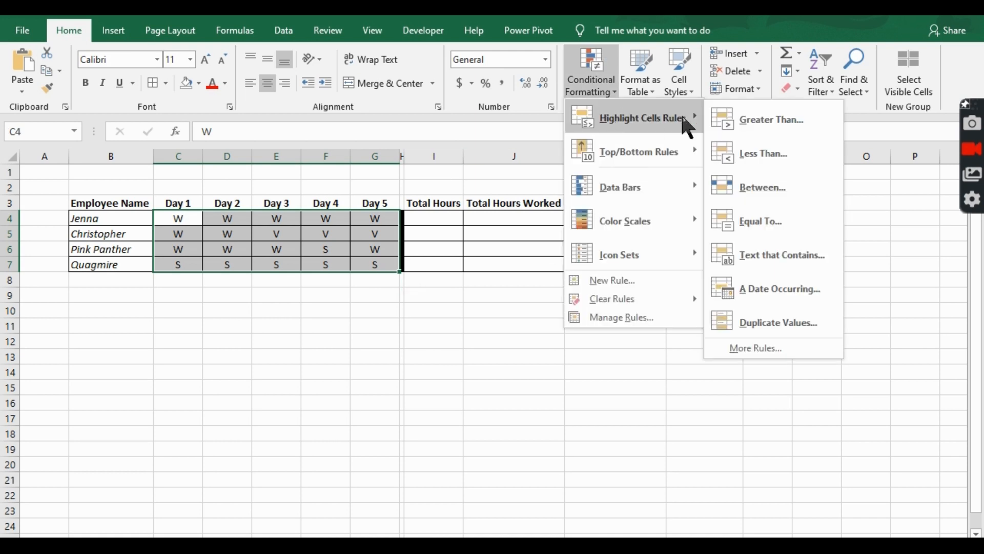
{"action": "left_click", "coordinate": [805, 216]}
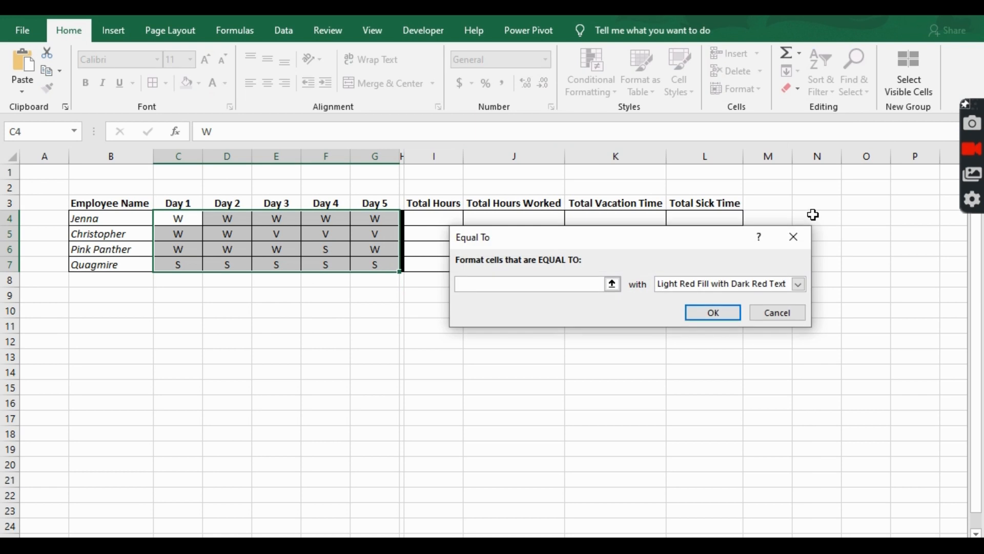
{"action": "type", "text": "W"}
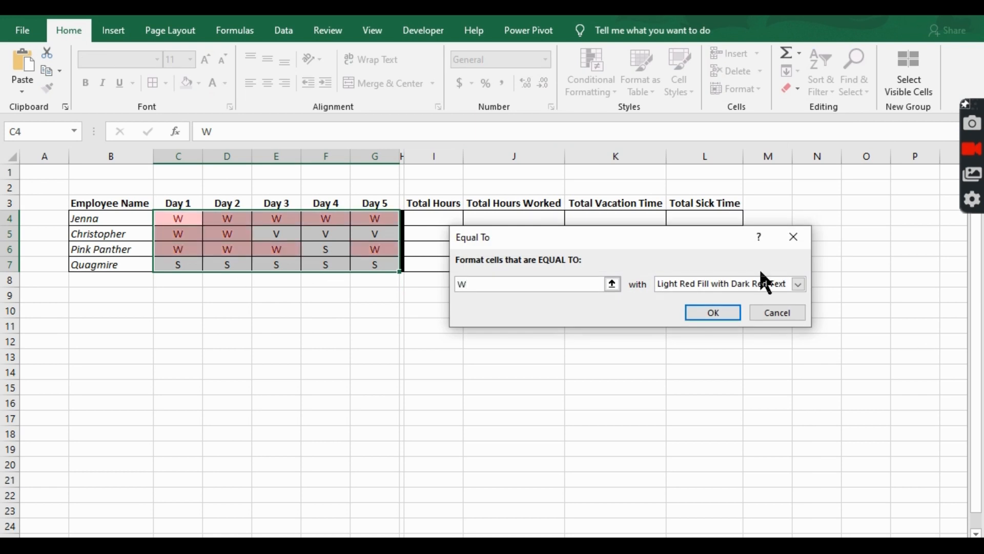
{"action": "left_click", "coordinate": [757, 282]}
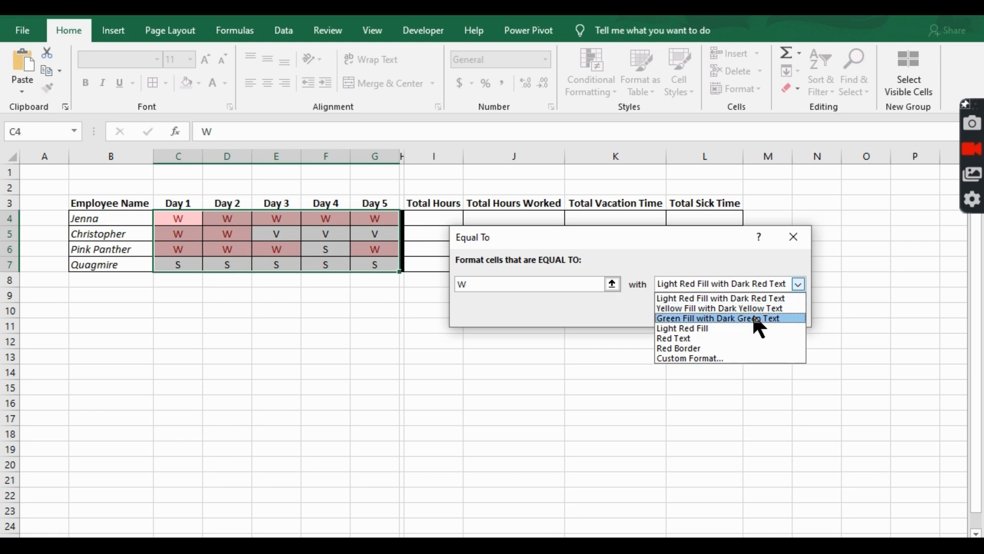
{"action": "left_click", "coordinate": [752, 318]}
{"action": "left_click", "coordinate": [708, 312]}
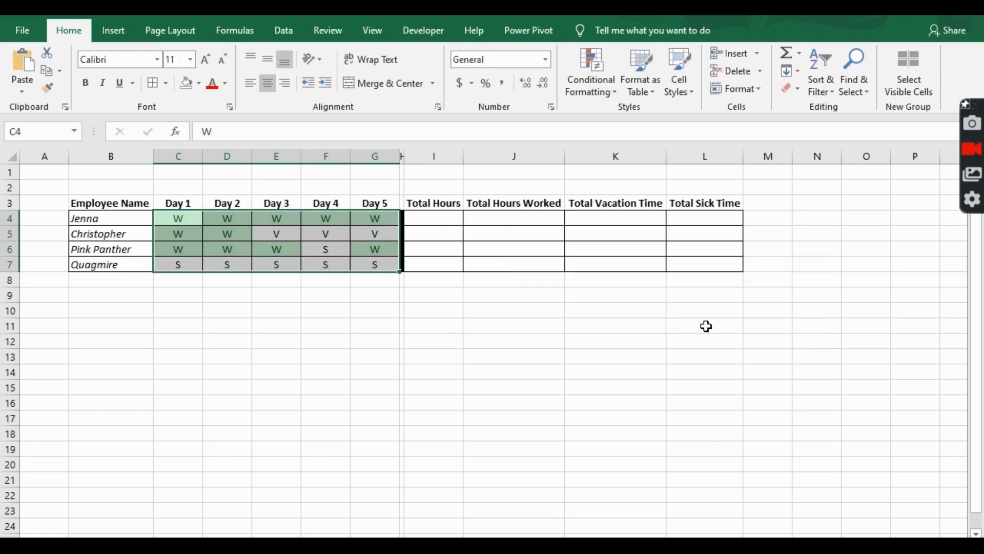
Step: Enter =COUNTA(C4:G4)*8 in the Total Hours cell I4 and fill it down to I7
{"action": "left_click", "coordinate": [417, 216]}
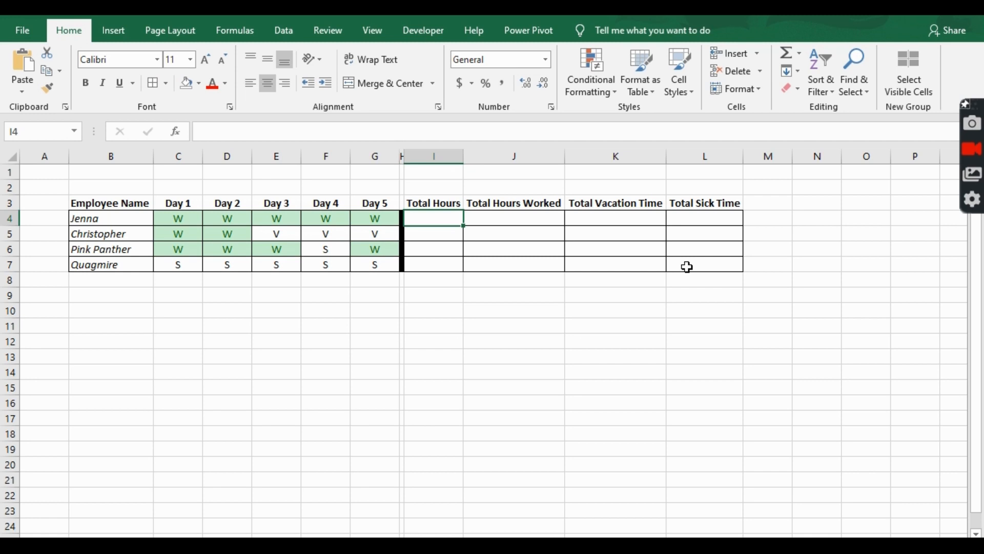
{"action": "type", "text": "=count"}
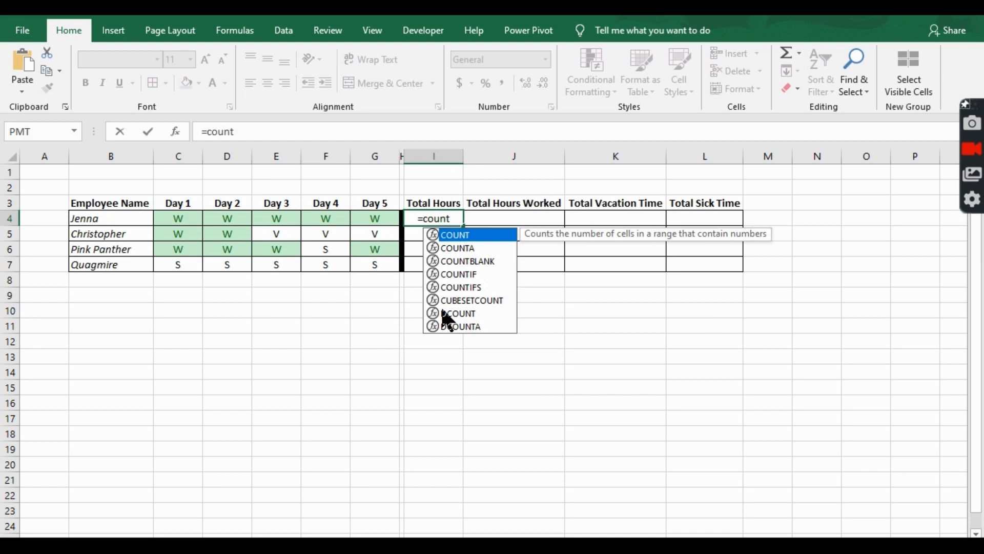
{"action": "type", "text": "a"}
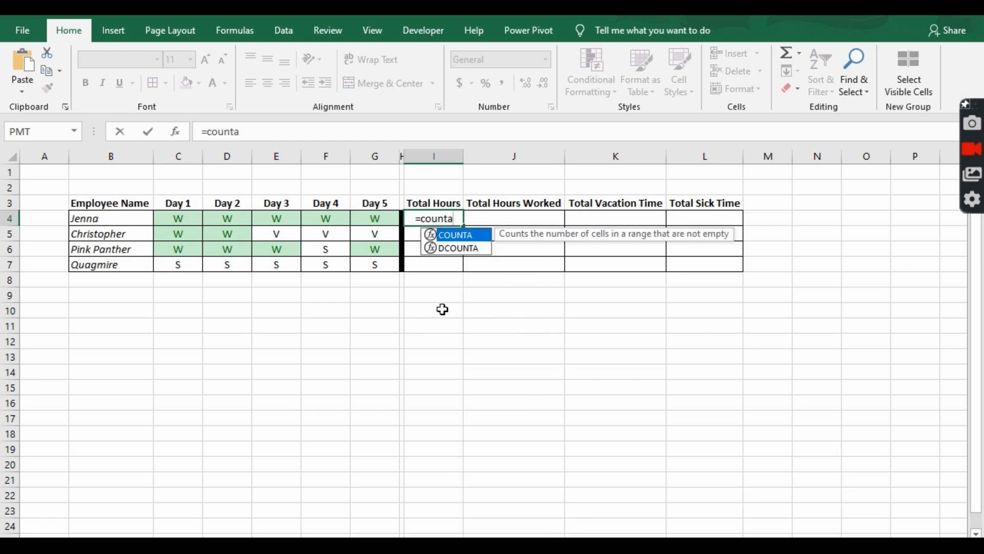
{"action": "key", "text": "Tab"}
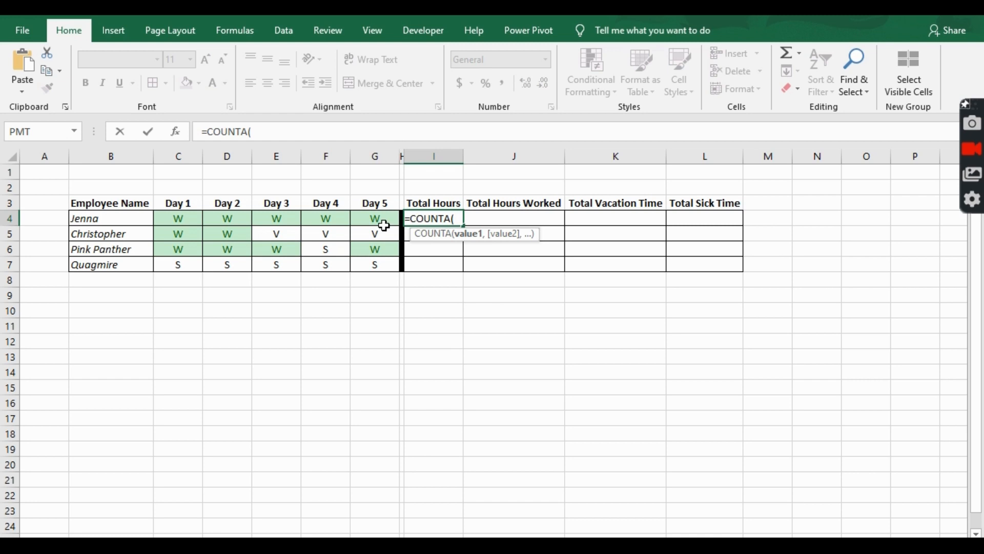
{"action": "left_click_drag", "start_coordinate": [384, 219], "coordinate": [150, 226]}
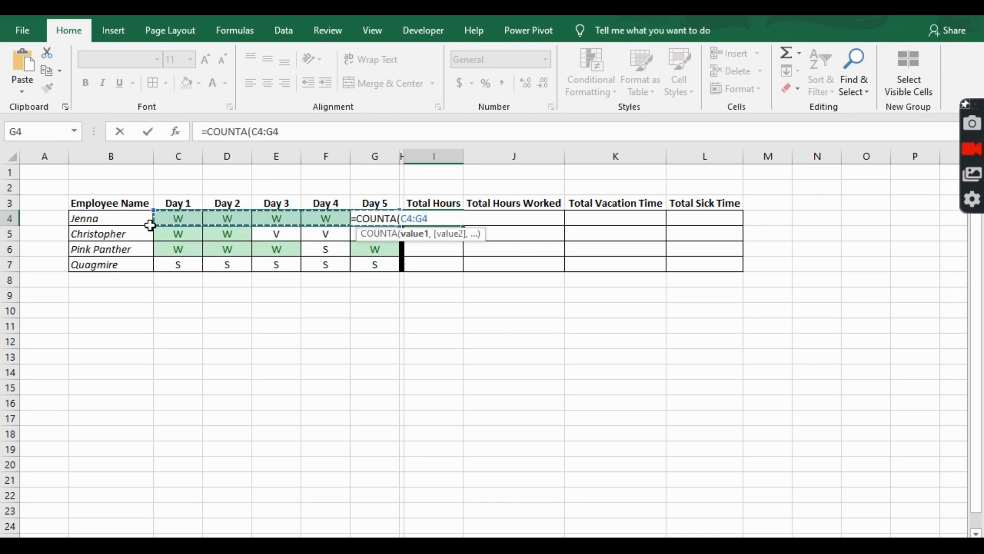
{"action": "type", "text": ")*8"}
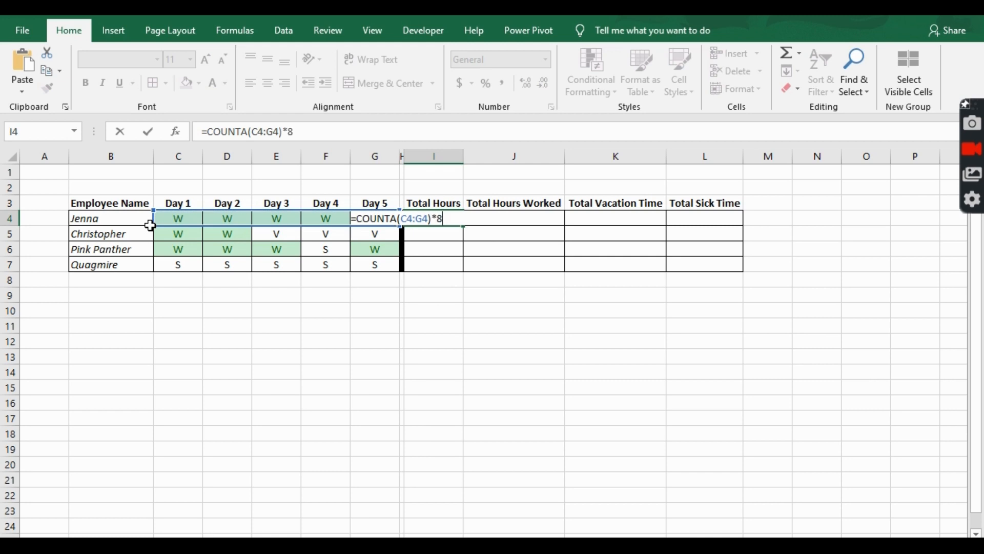
{"action": "key", "text": "Return"}
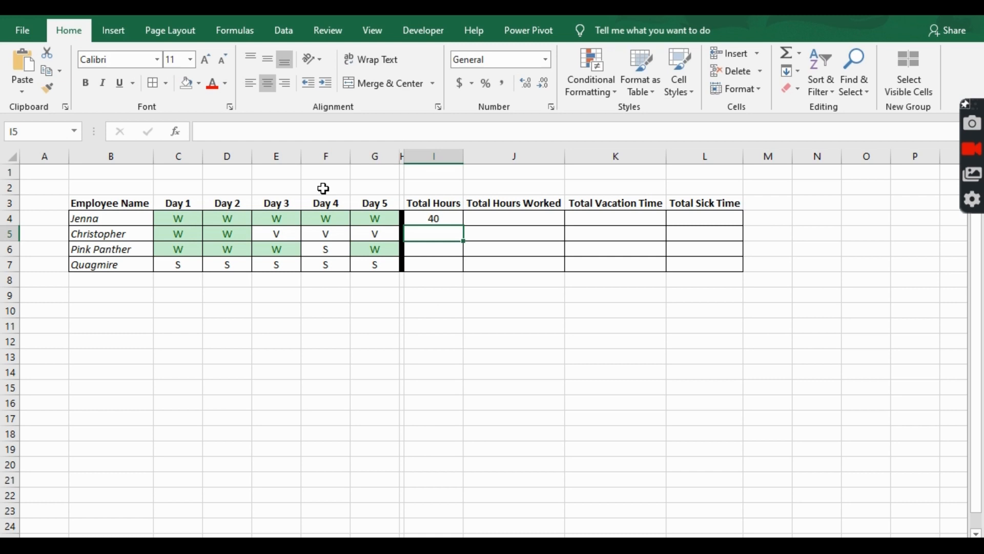
{"action": "left_click", "coordinate": [434, 220]}
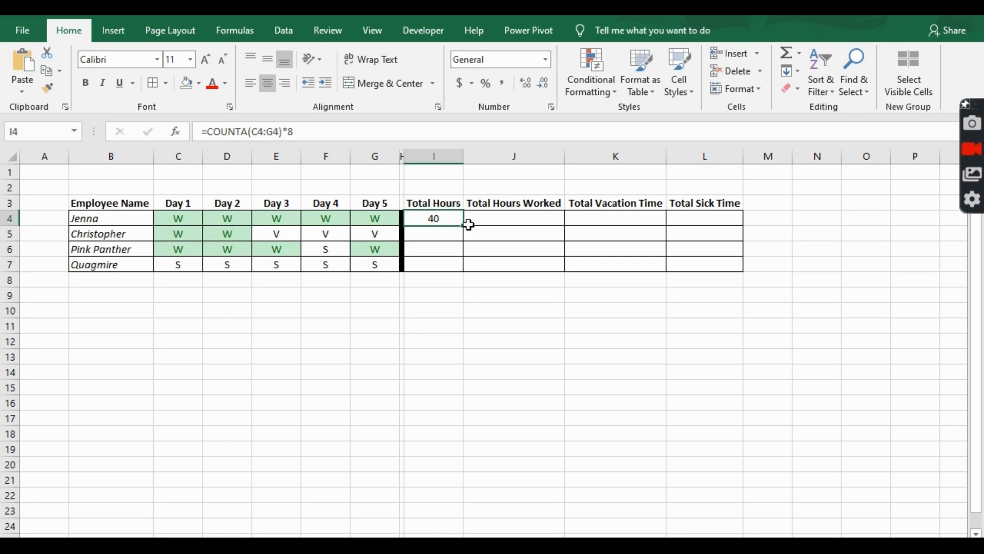
{"action": "left_click_drag", "start_coordinate": [463, 227], "coordinate": [462, 266]}
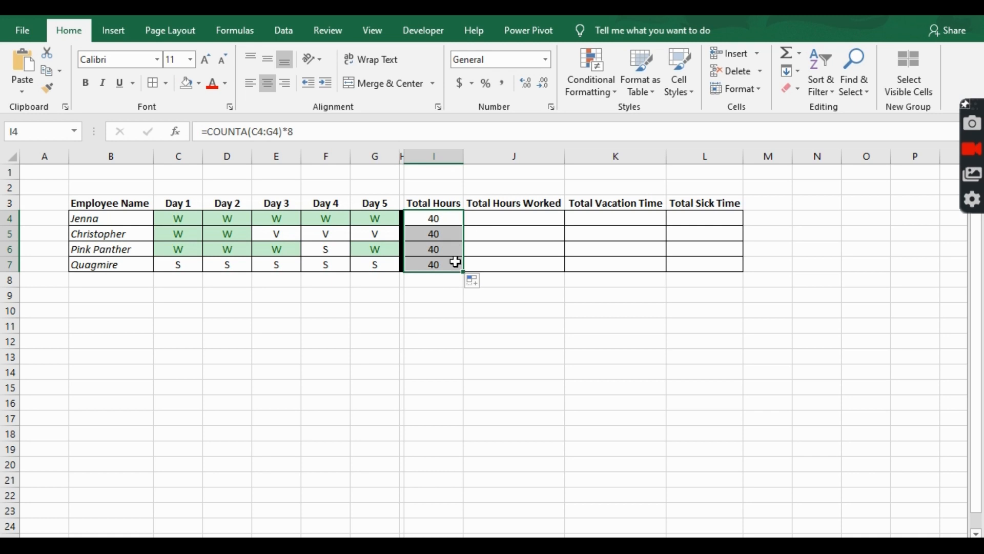
Step: Enter =COUNTIFS(C4:G4,"W") in the Total Hours Worked cell J4
{"action": "left_click", "coordinate": [512, 226]}
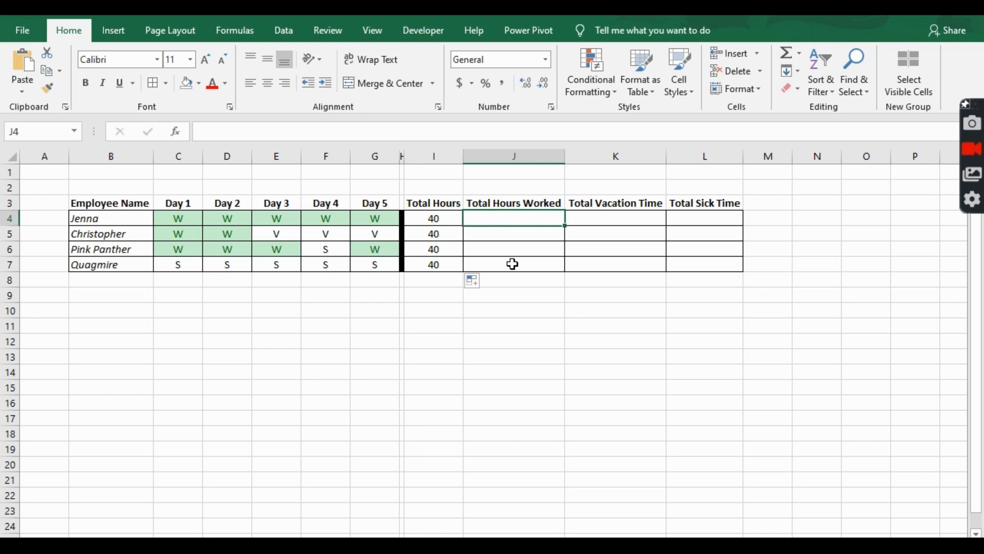
{"action": "type", "text": "=c"}
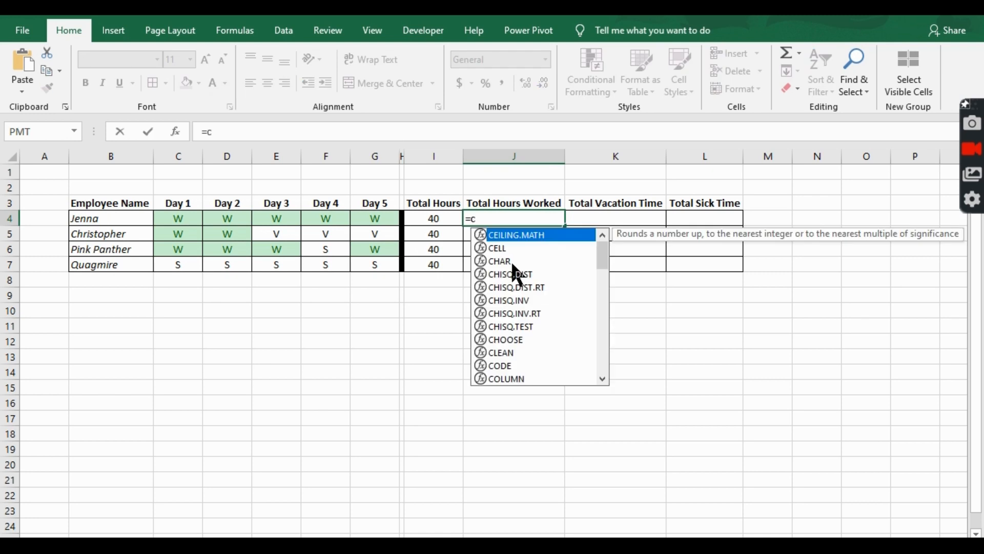
{"action": "type", "text": "ount"}
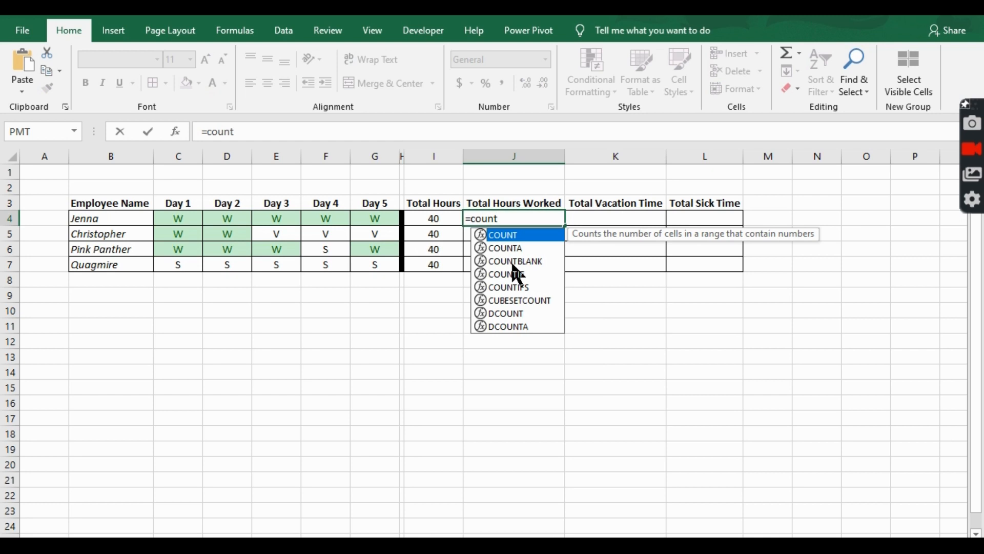
{"action": "type", "text": "ifs"}
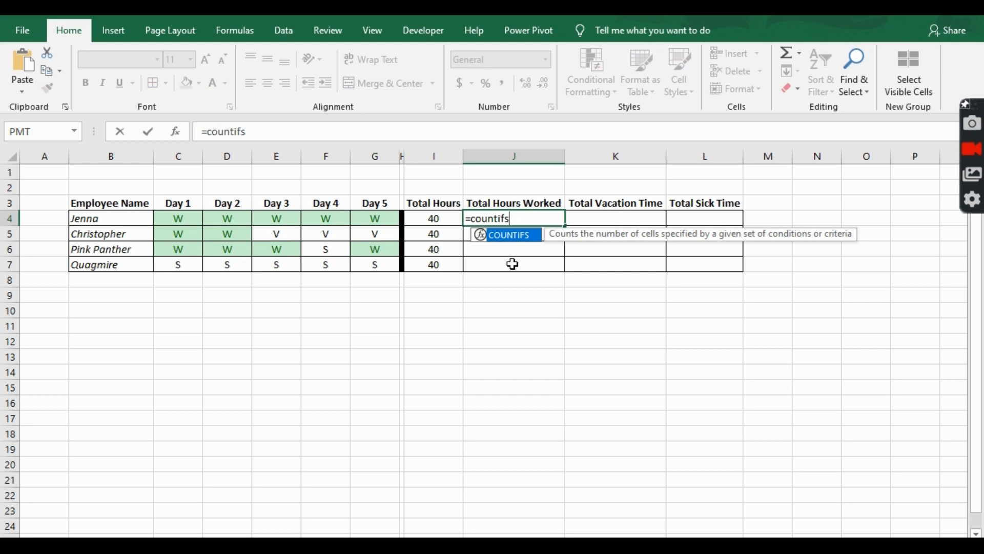
{"action": "key", "text": "Tab"}
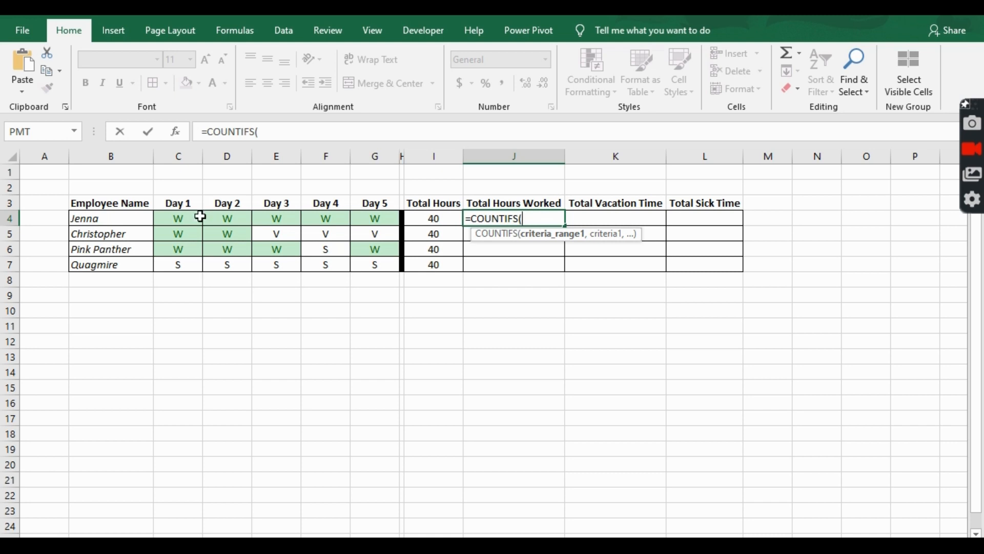
{"action": "left_click_drag", "start_coordinate": [172, 213], "coordinate": [377, 225]}
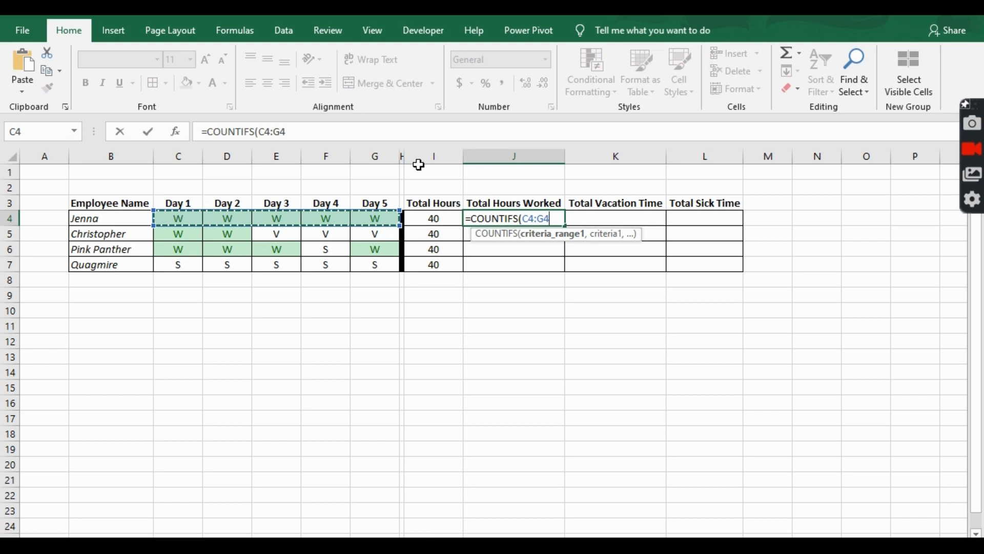
{"action": "type", "text": ","}
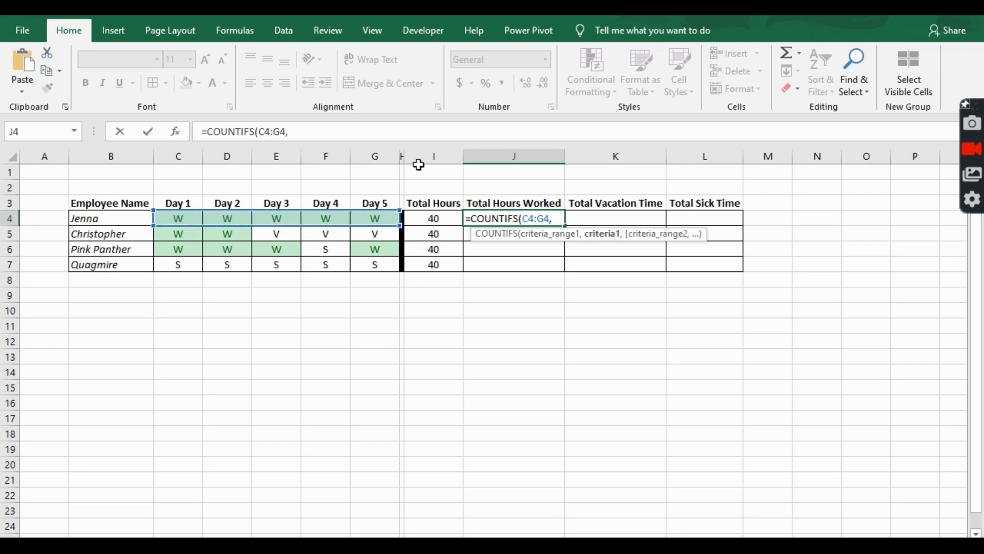
{"action": "type", "text": "\"W\")"}
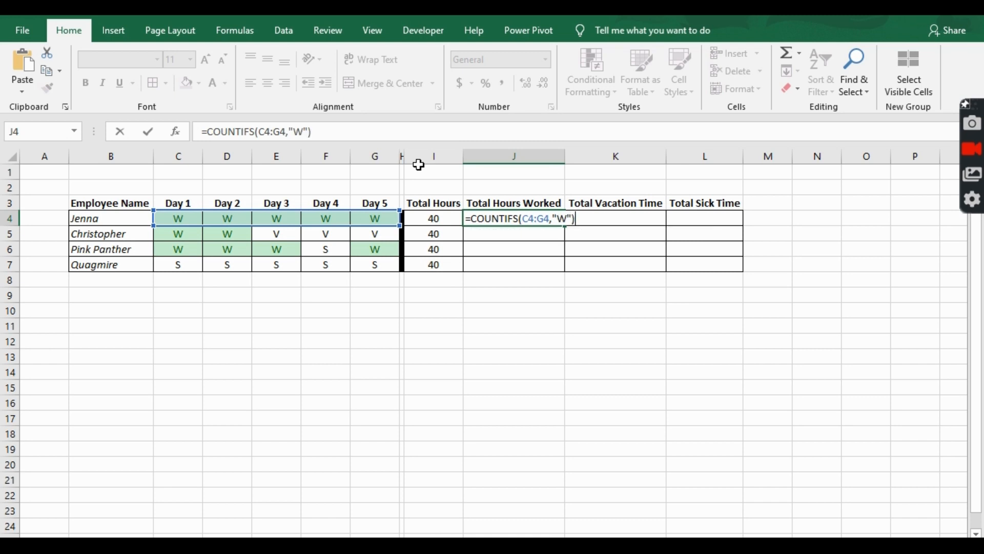
{"action": "key", "text": "Return"}
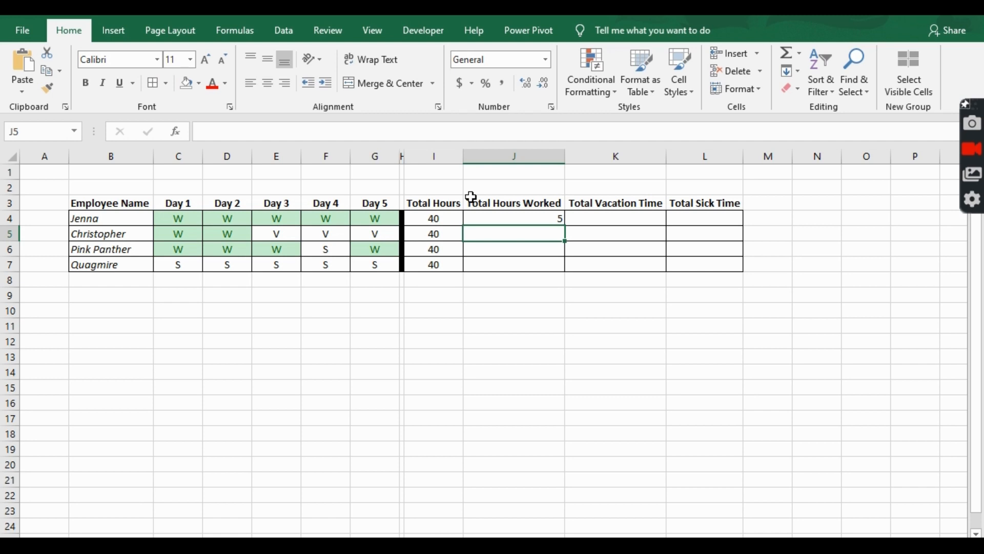
Step: Edit J4's formula to multiply the count by 8, giving =COUNTIFS(C4:G4,"W")*8
{"action": "left_click", "coordinate": [524, 216]}
{"action": "left_click", "coordinate": [341, 134]}
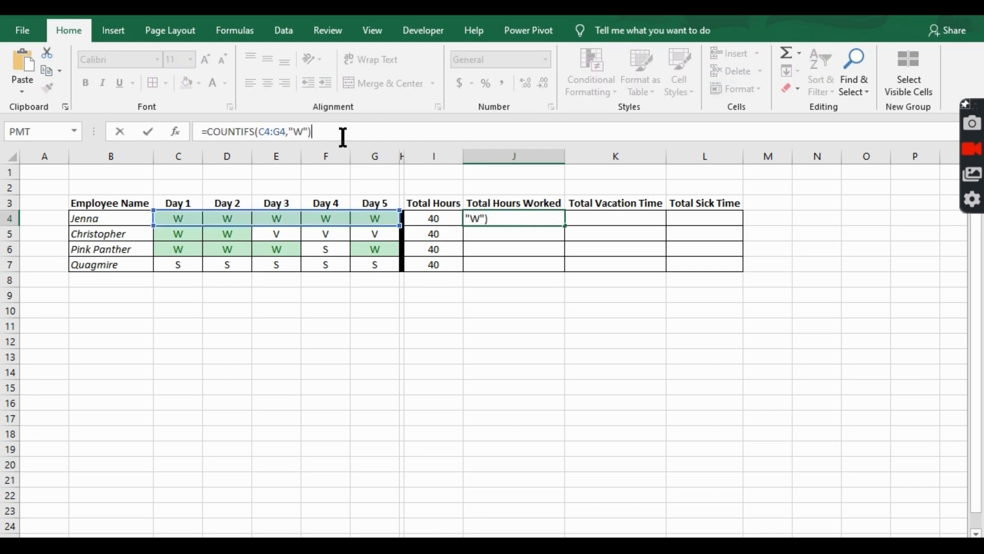
{"action": "type", "text": "*8"}
{"action": "key", "text": "ctrl+Return"}
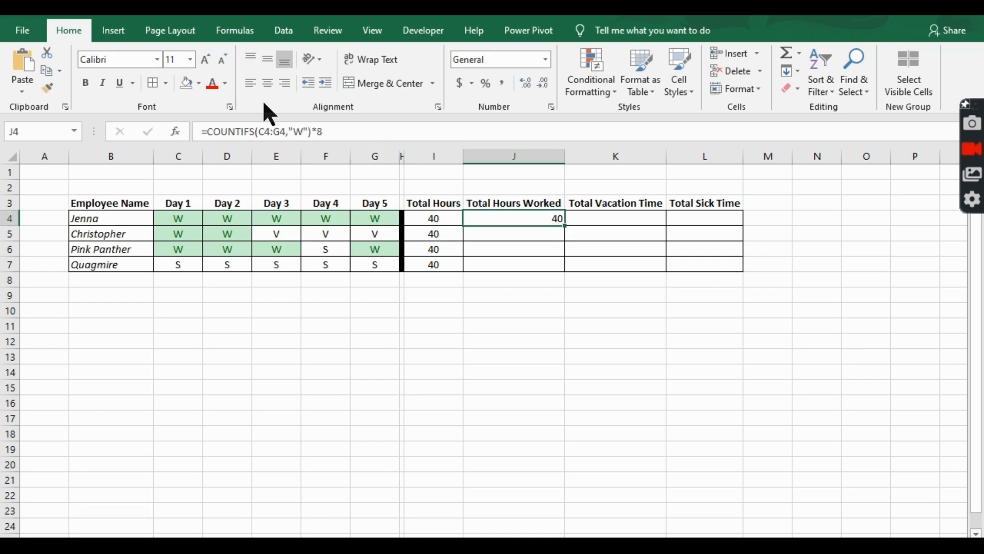
Step: Center-align J4 and fill its formula down through J7
{"action": "left_click", "coordinate": [265, 86]}
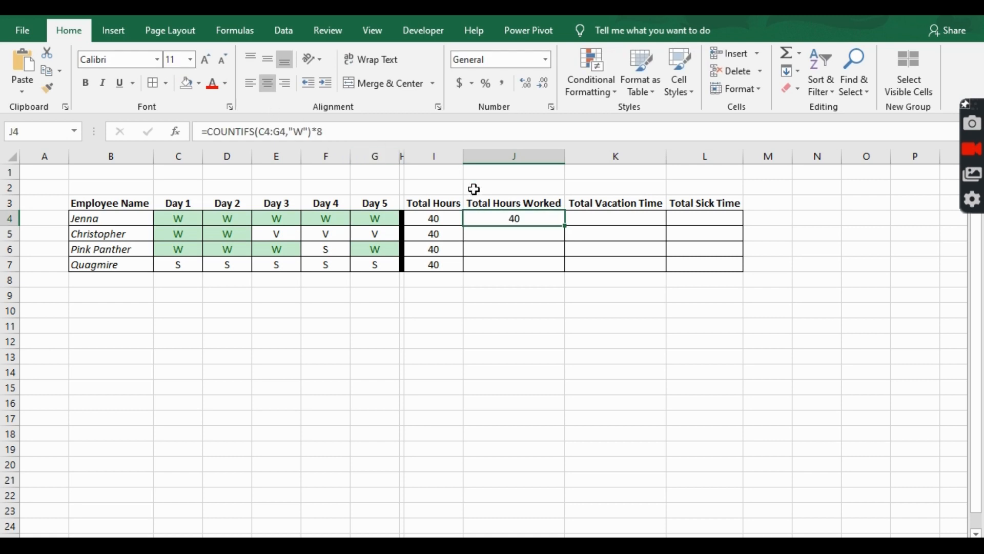
{"action": "double_click", "coordinate": [568, 226]}
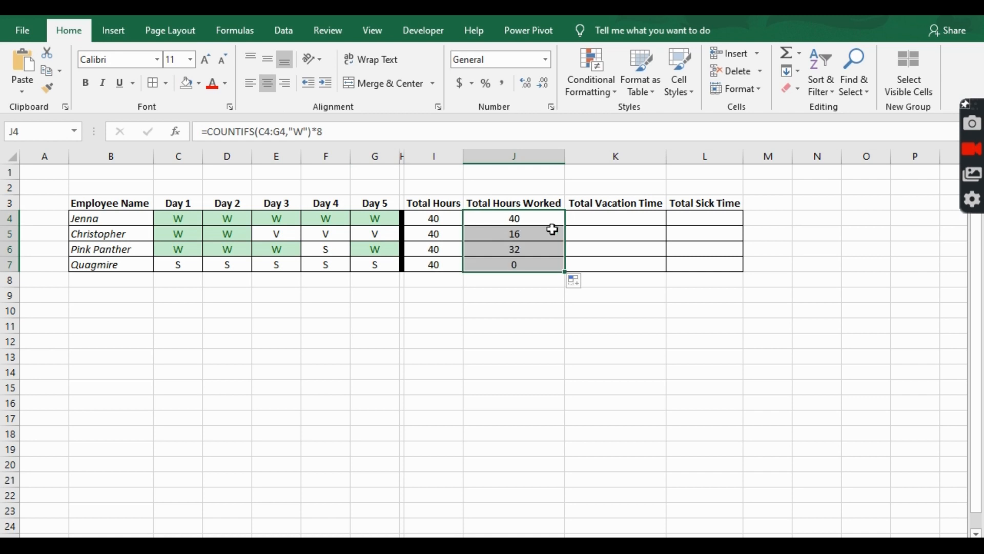
{"action": "left_click", "coordinate": [552, 236]}
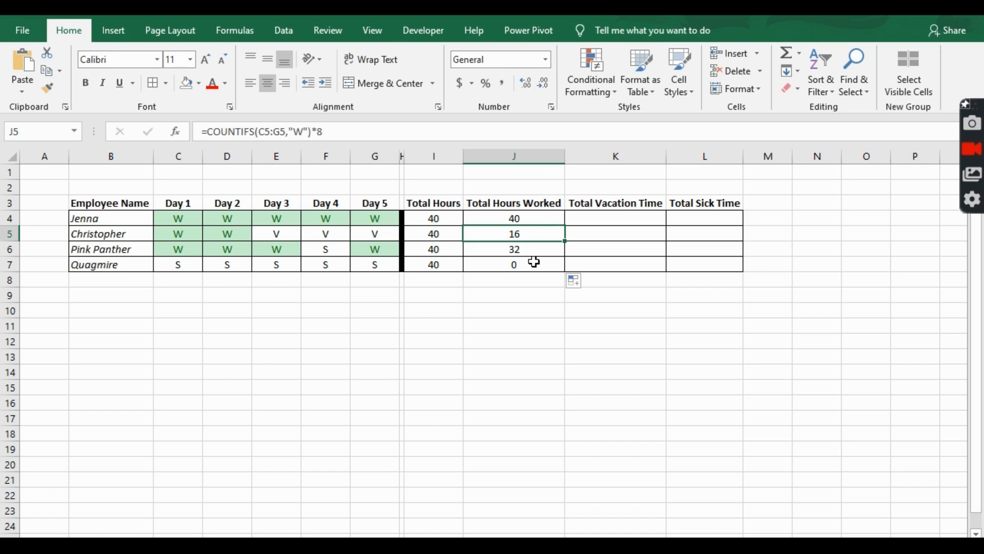
Step: Enter =COUNTIFS(C4:G4,"V") in the Total Vacation Time cell K4
{"action": "left_click", "coordinate": [619, 216]}
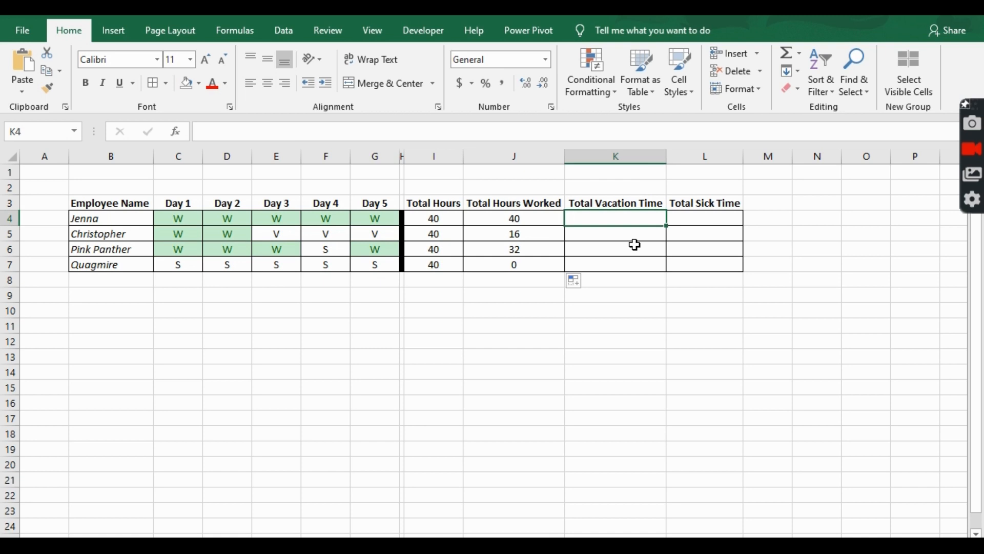
{"action": "type", "text": "=countifs"}
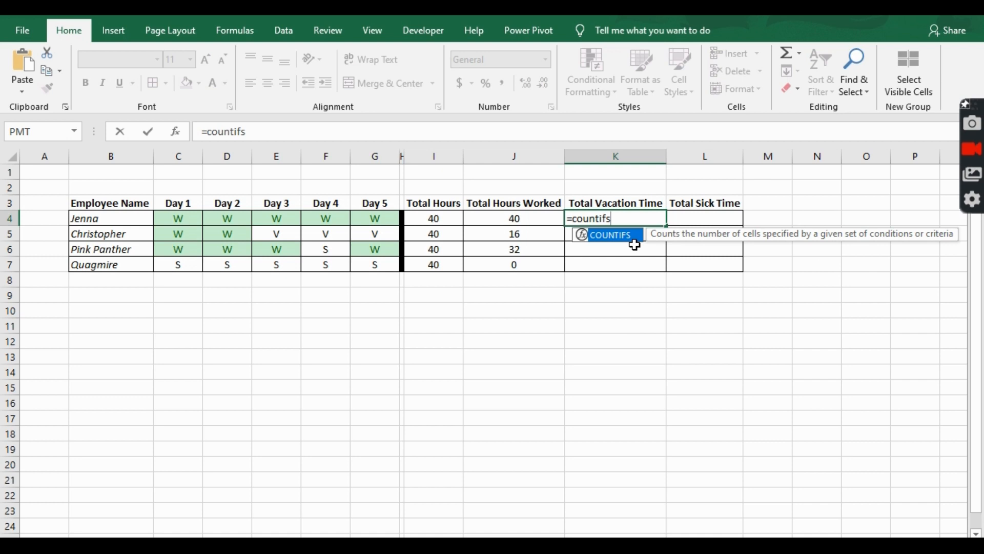
{"action": "key", "text": "Tab"}
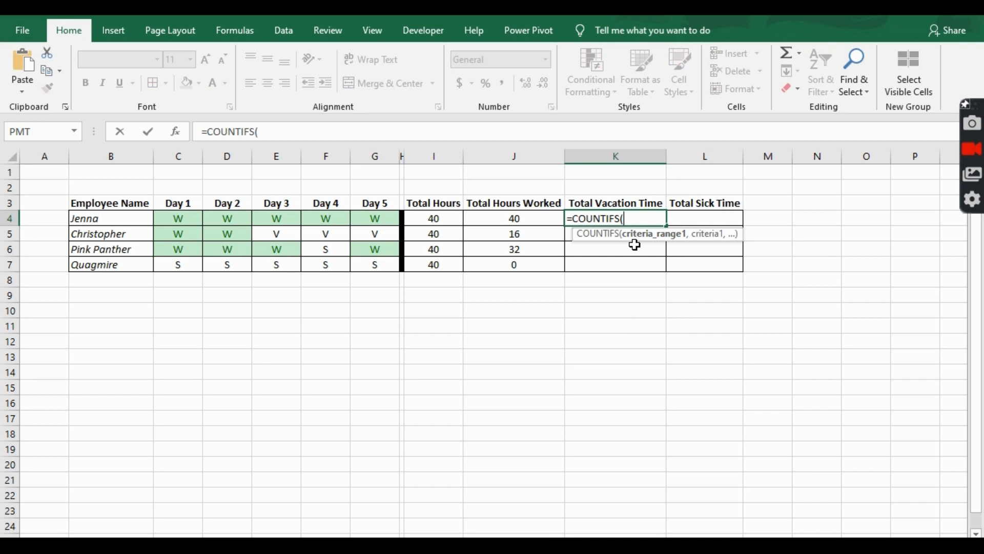
{"action": "left_click_drag", "start_coordinate": [374, 218], "coordinate": [191, 217]}
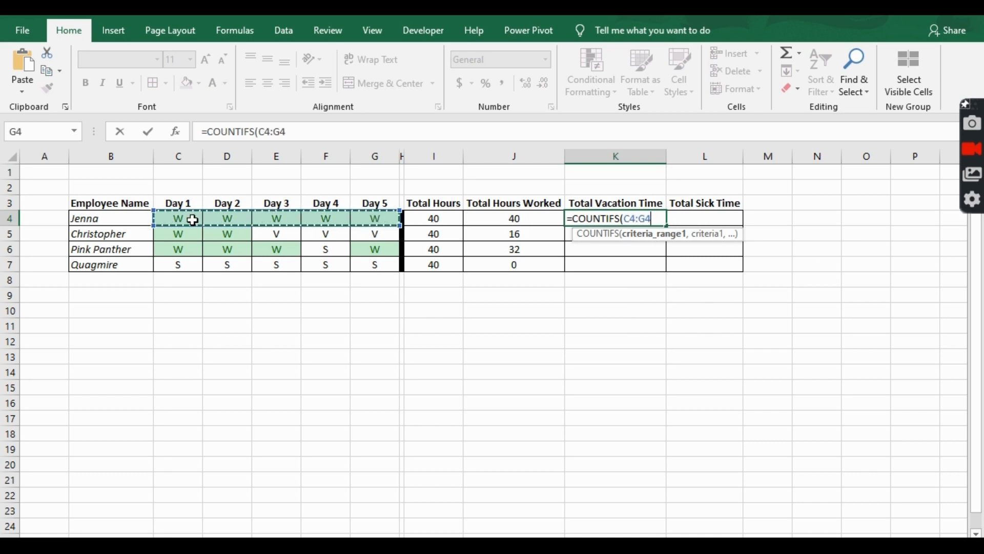
{"action": "type", "text": ",\""}
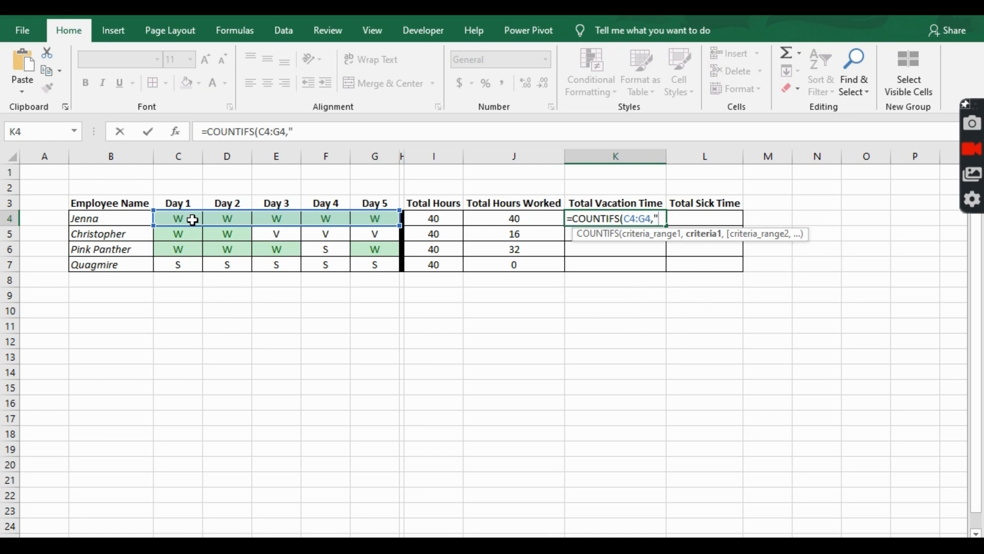
{"action": "type", "text": "V\")"}
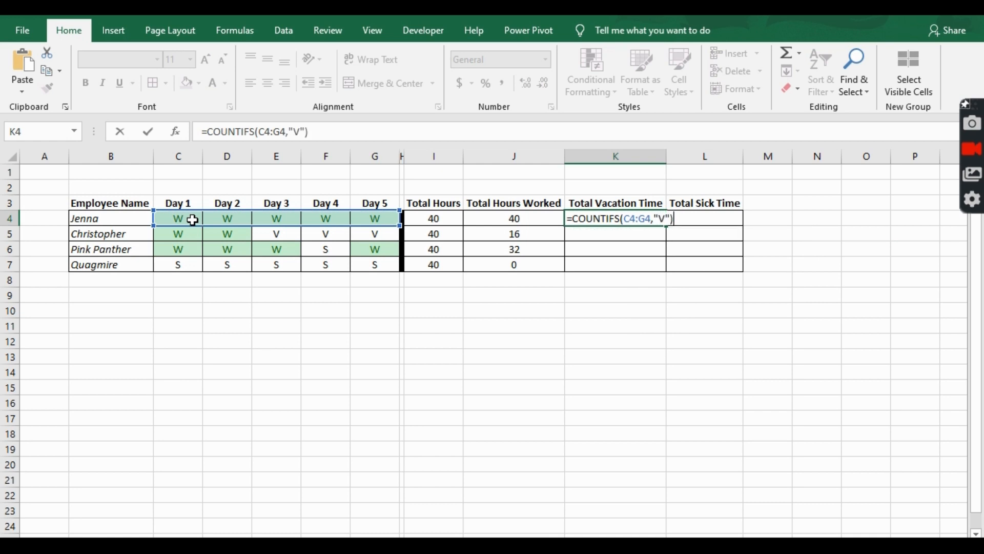
{"action": "key", "text": "Return"}
Step: Center-align K4 and fill its formula down through K7
{"action": "left_click", "coordinate": [592, 224]}
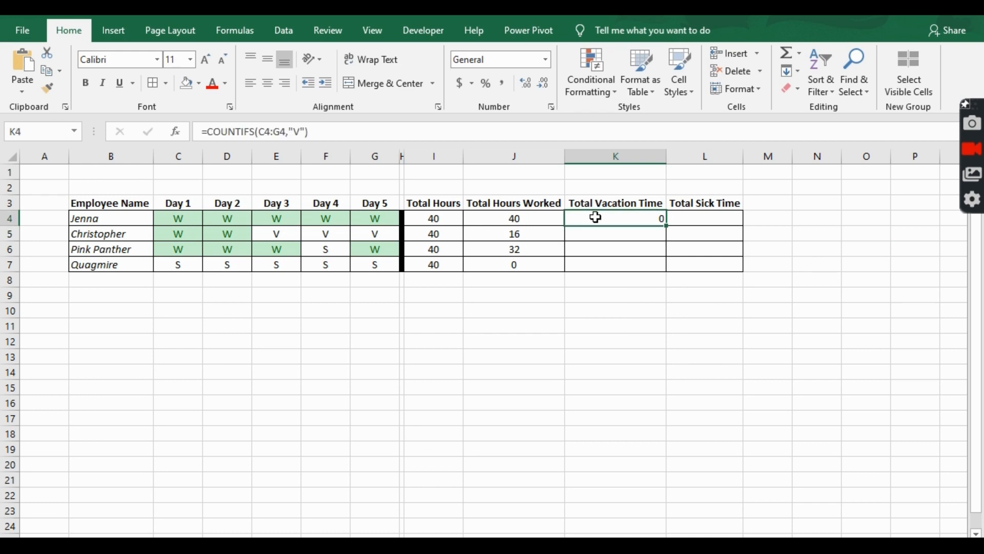
{"action": "left_click", "coordinate": [268, 83]}
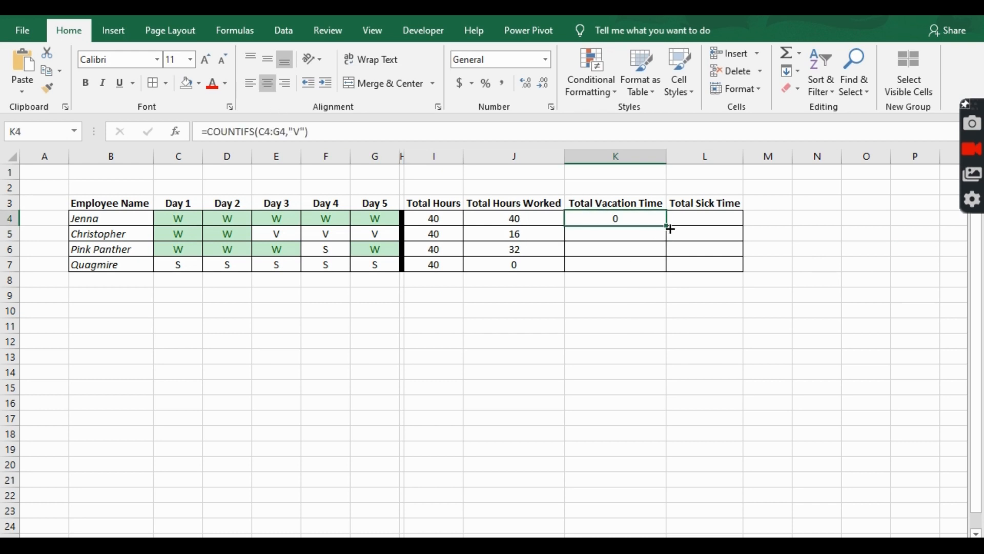
{"action": "double_click", "coordinate": [670, 229]}
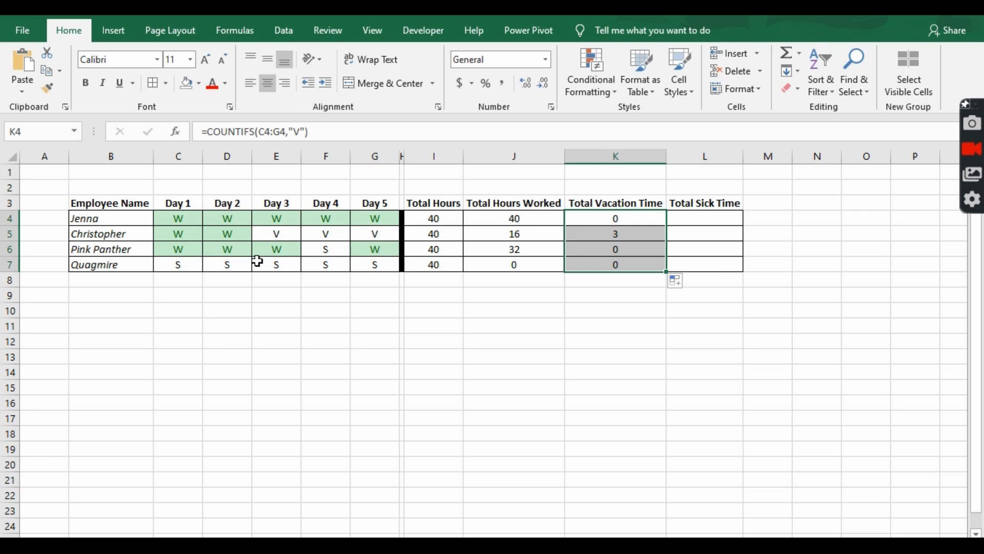
Step: Copy K4's formula into the Total Sick Time cell L4 and edit it to =COUNTIFS(C4:G4,"S")
{"action": "left_click", "coordinate": [718, 220]}
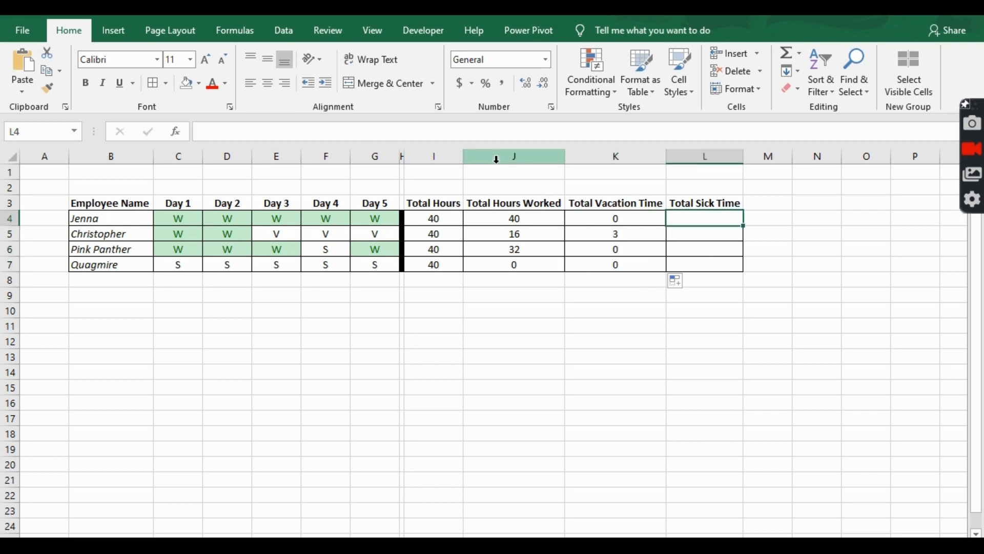
{"action": "left_click", "coordinate": [647, 215]}
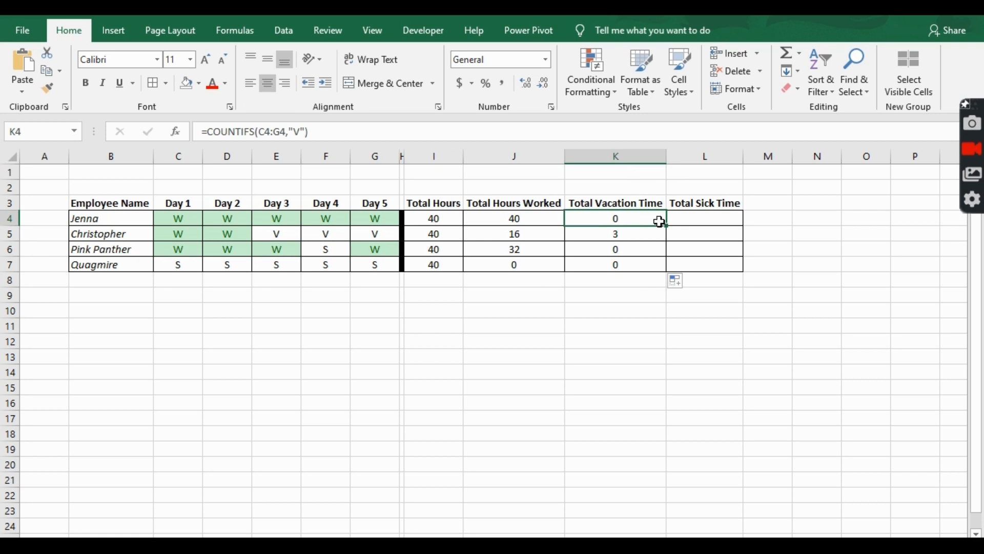
{"action": "key", "text": "ctrl+c"}
{"action": "left_click", "coordinate": [701, 219]}
{"action": "key", "text": "ctrl+v"}
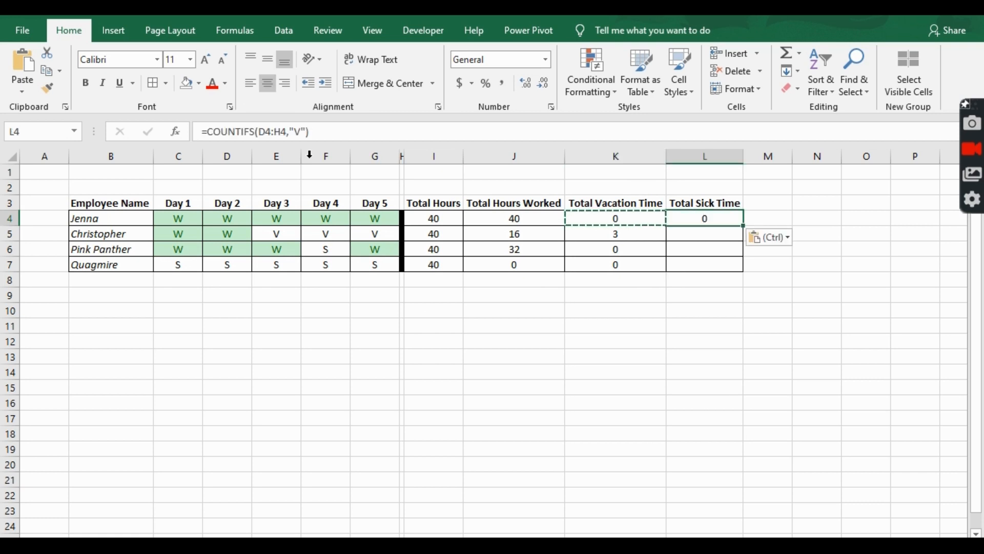
{"action": "left_click", "coordinate": [345, 137]}
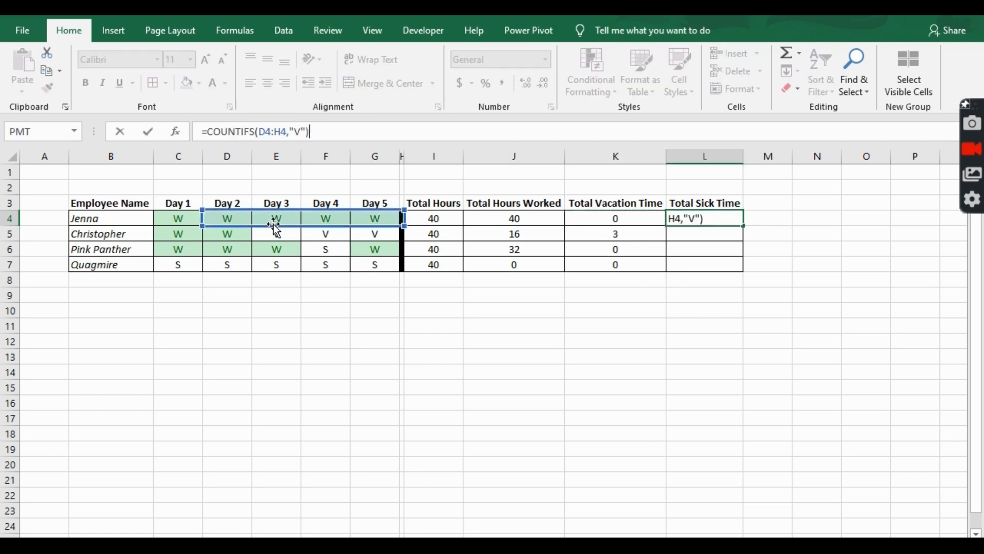
{"action": "left_click_drag", "start_coordinate": [275, 226], "coordinate": [248, 232]}
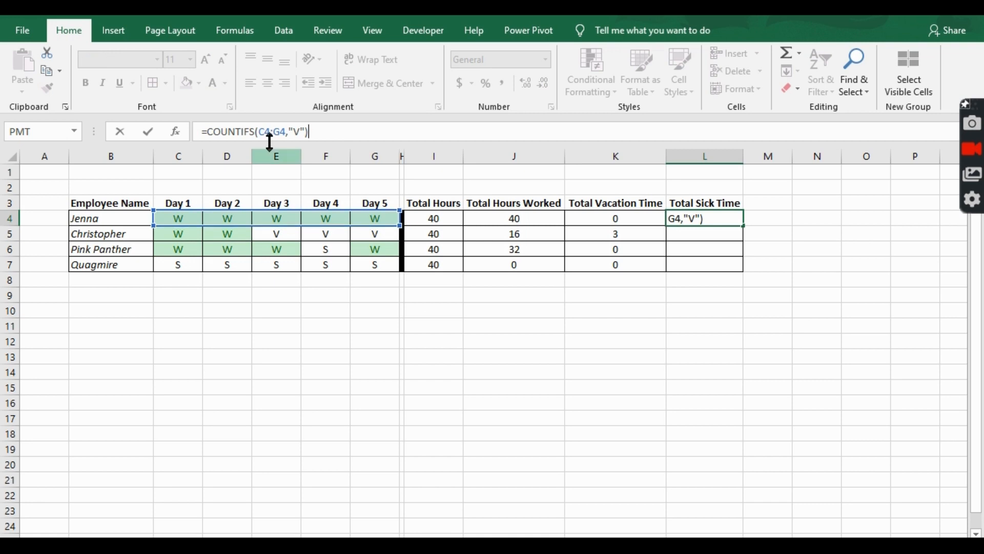
{"action": "double_click", "coordinate": [297, 131]}
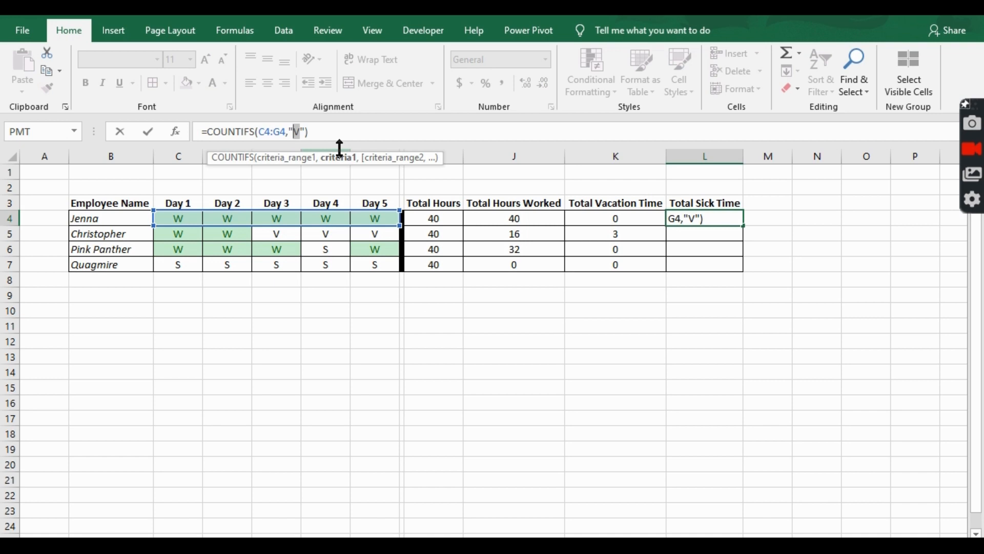
{"action": "type", "text": "S"}
{"action": "key", "text": "Return"}
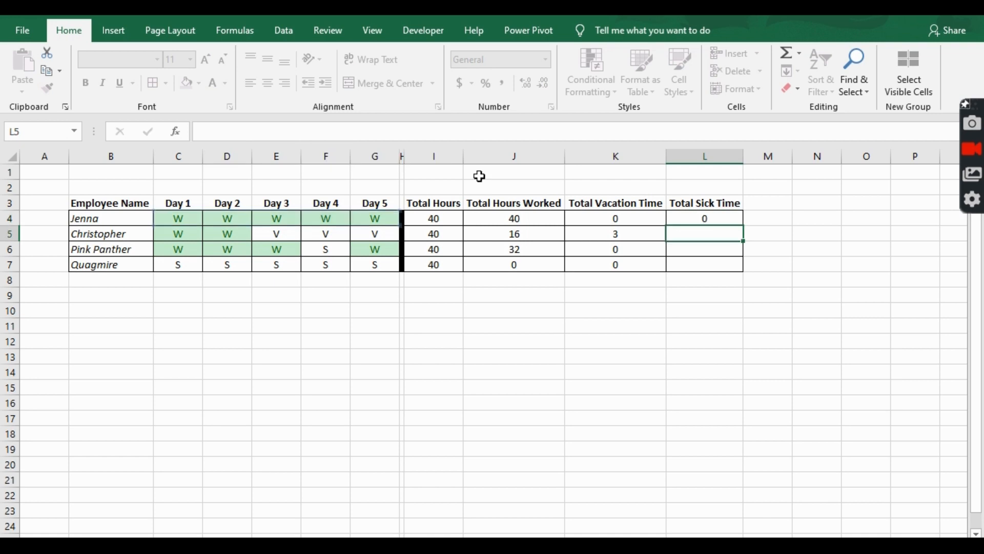
Step: Fill L4's sick-time formula down through L7
{"action": "left_click", "coordinate": [718, 218]}
{"action": "double_click", "coordinate": [741, 225]}
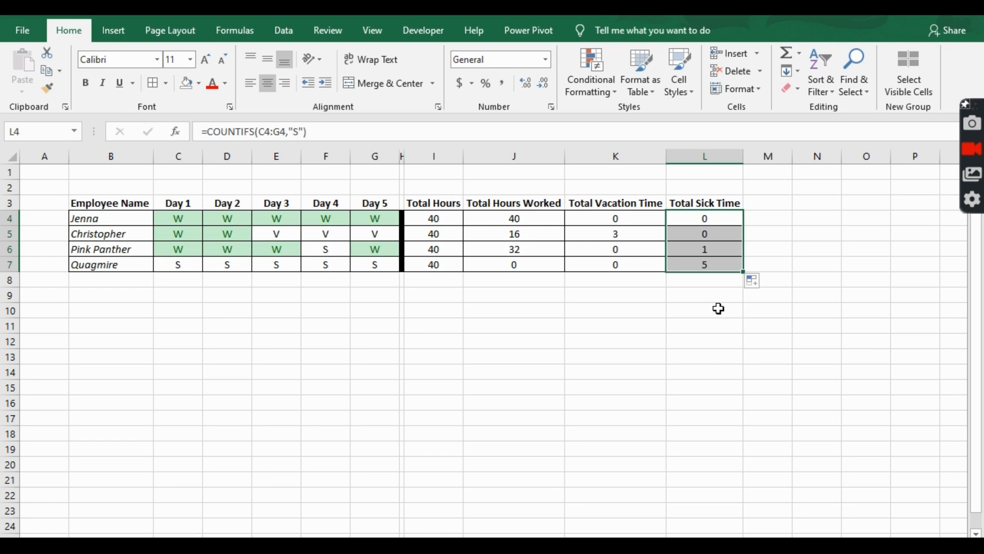
{"action": "left_click", "coordinate": [705, 294]}
{"action": "left_click", "coordinate": [714, 263]}
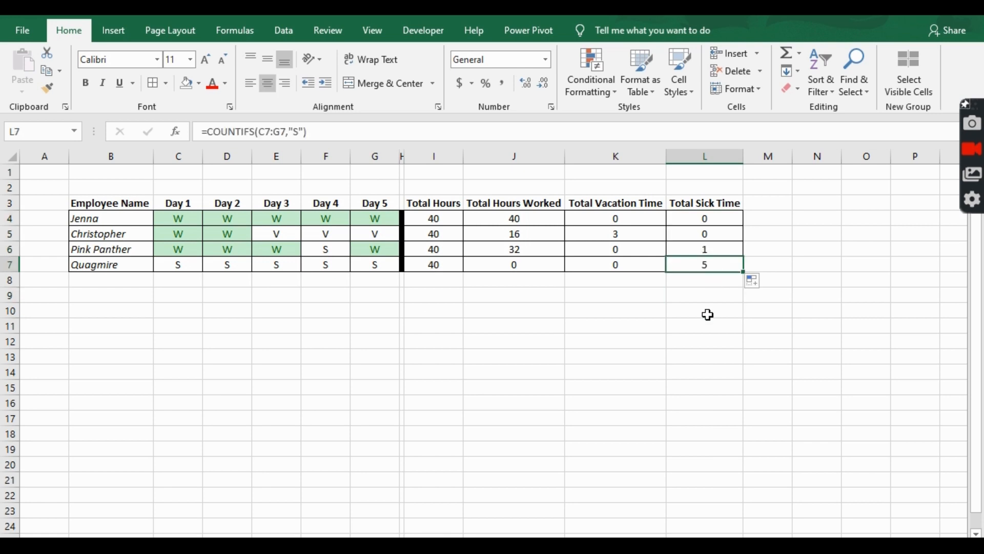